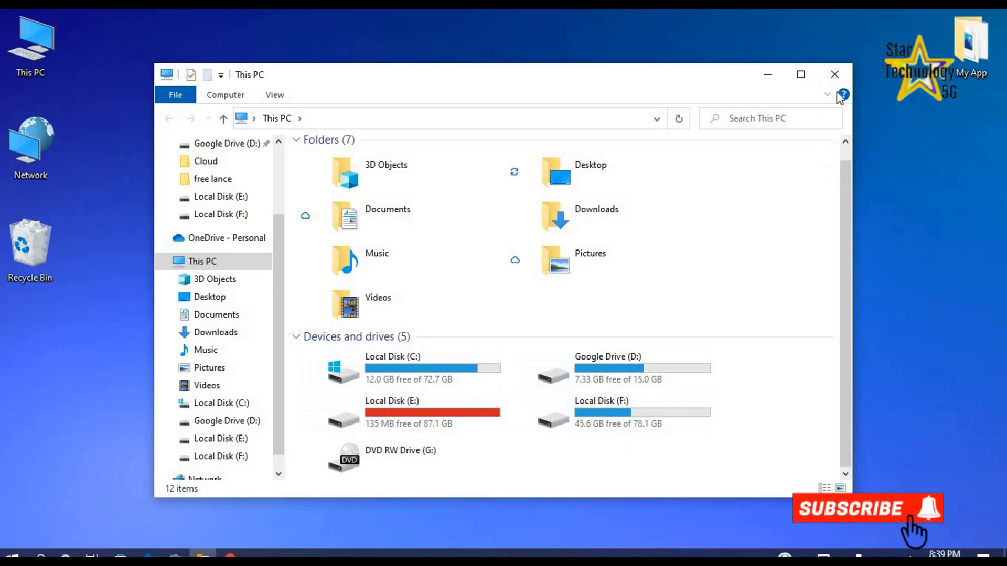
# Close the This PC window and open Disk Management in Computer Management, dismissing the Initialize Disk prompt.
pyautogui.click(838, 80)
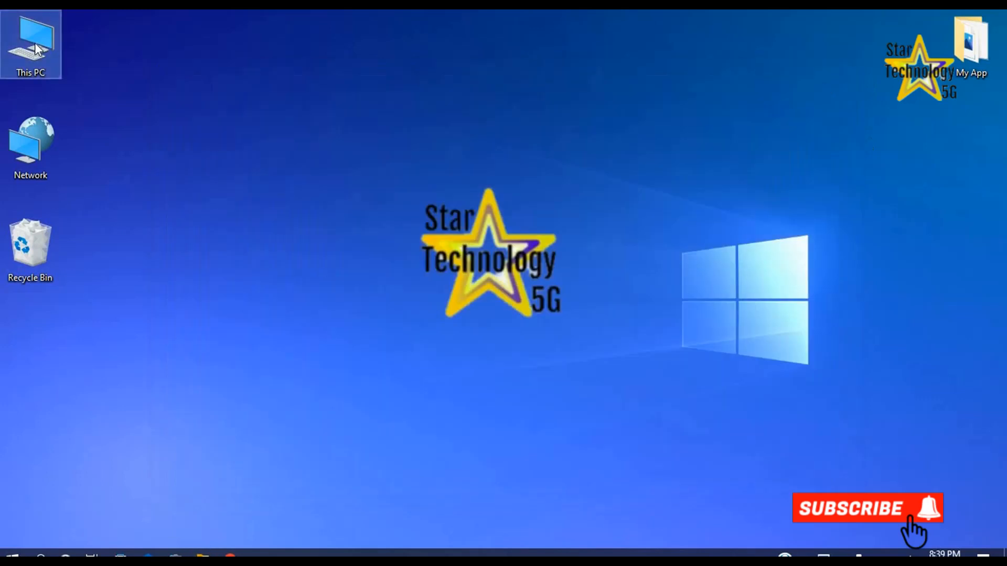
pyautogui.rightClick(37, 34)
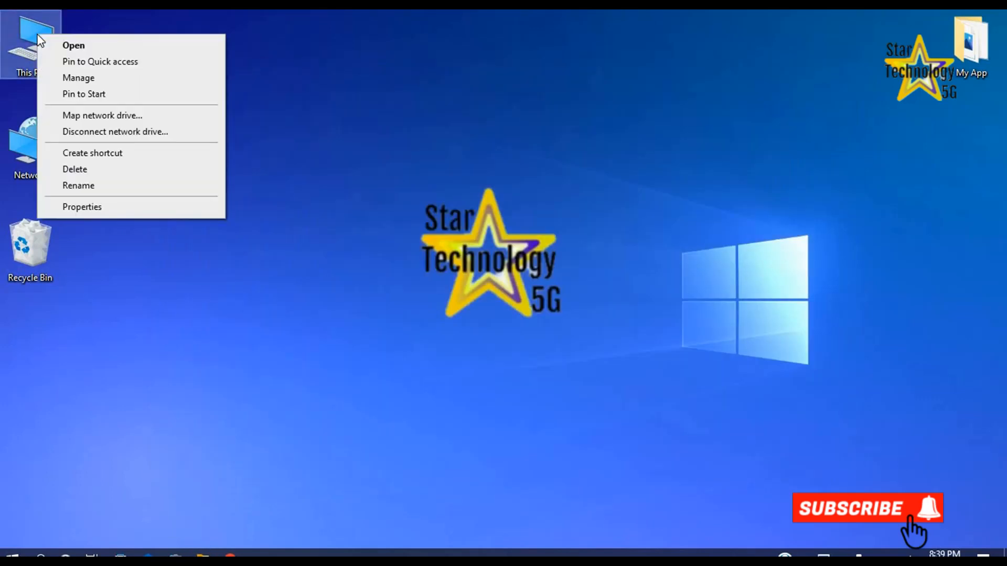
pyautogui.click(76, 81)
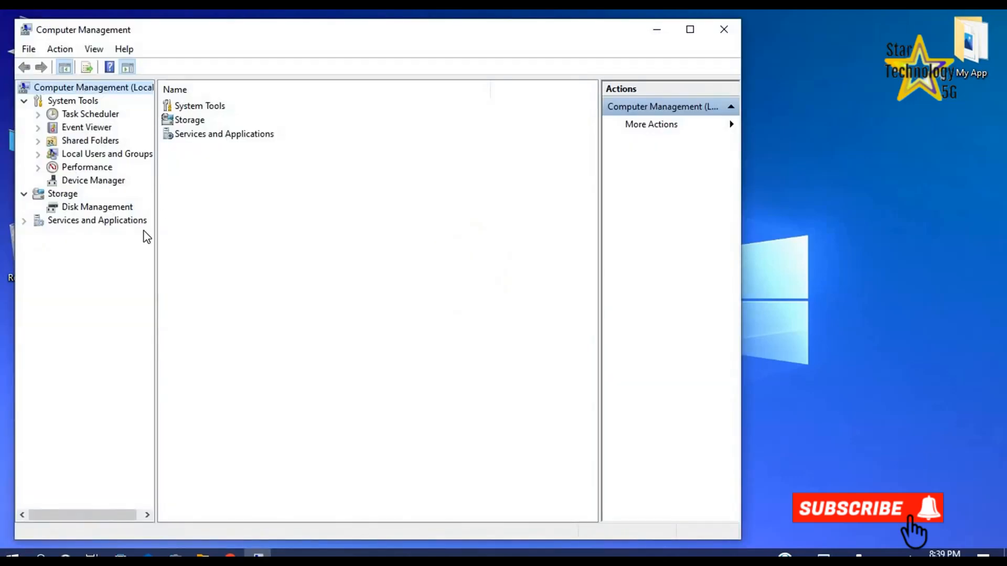
pyautogui.click(95, 207)
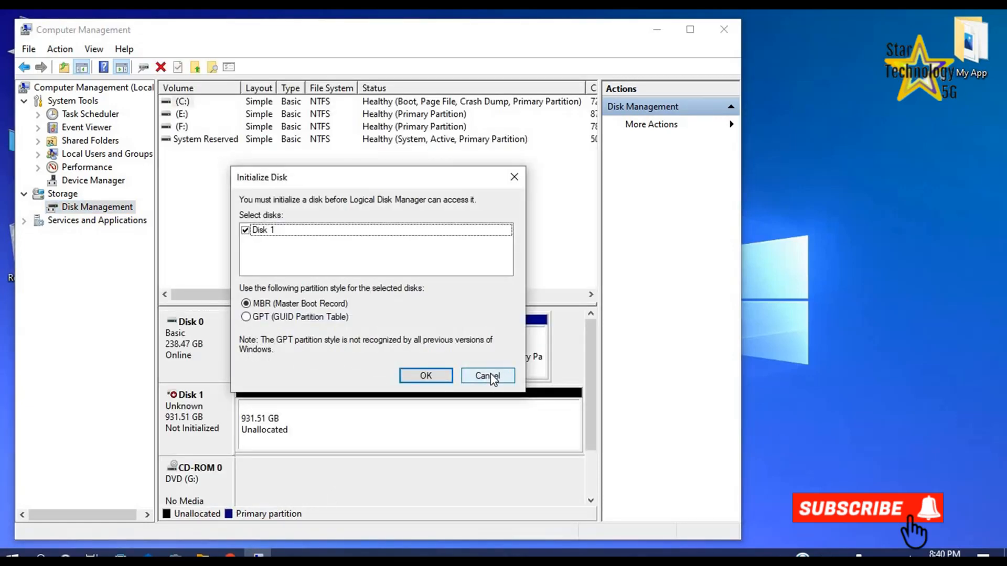
pyautogui.click(491, 375)
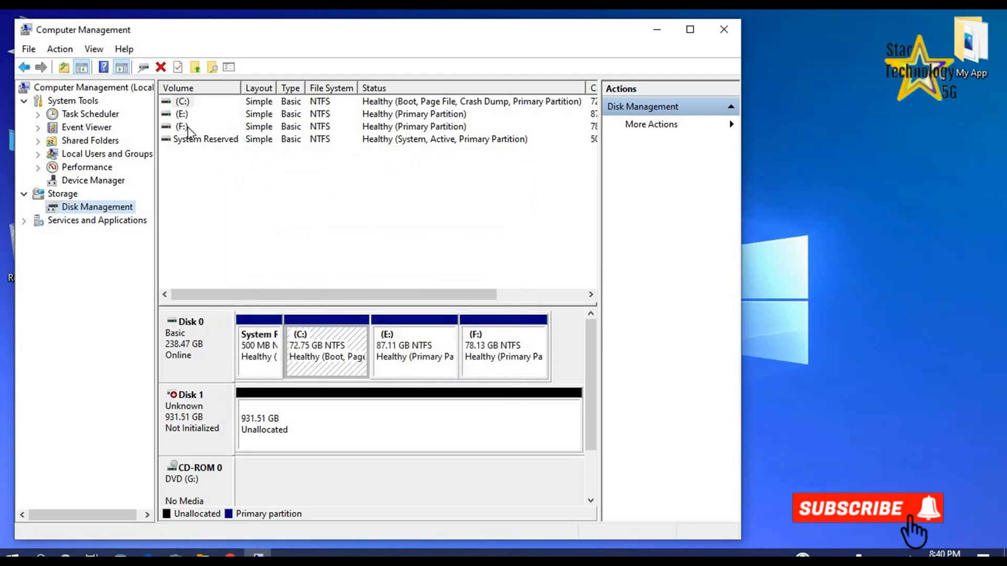
# Initialize Disk 1 with the GPT (GUID Partition Table) partition style.
pyautogui.click(198, 332)
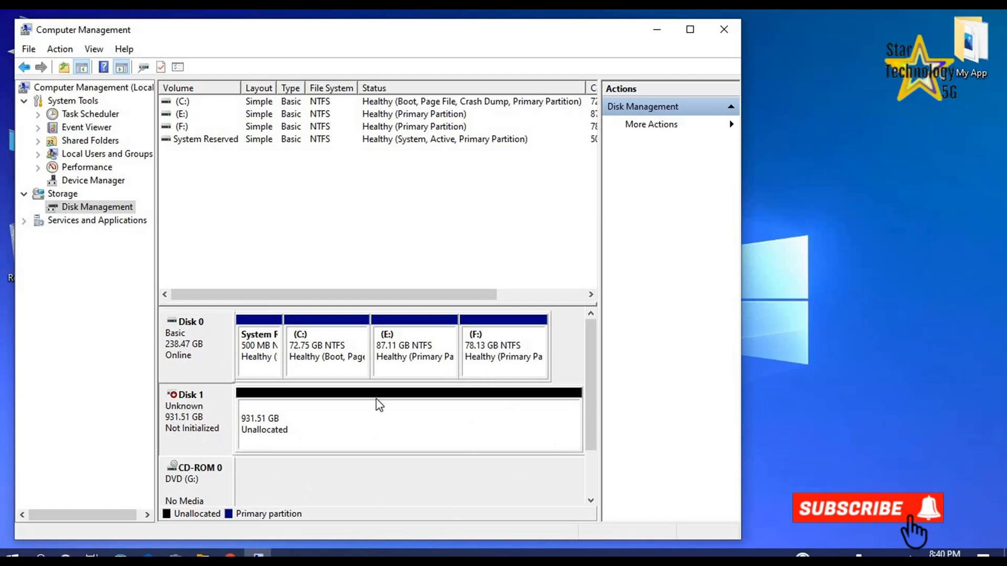
pyautogui.rightClick(183, 427)
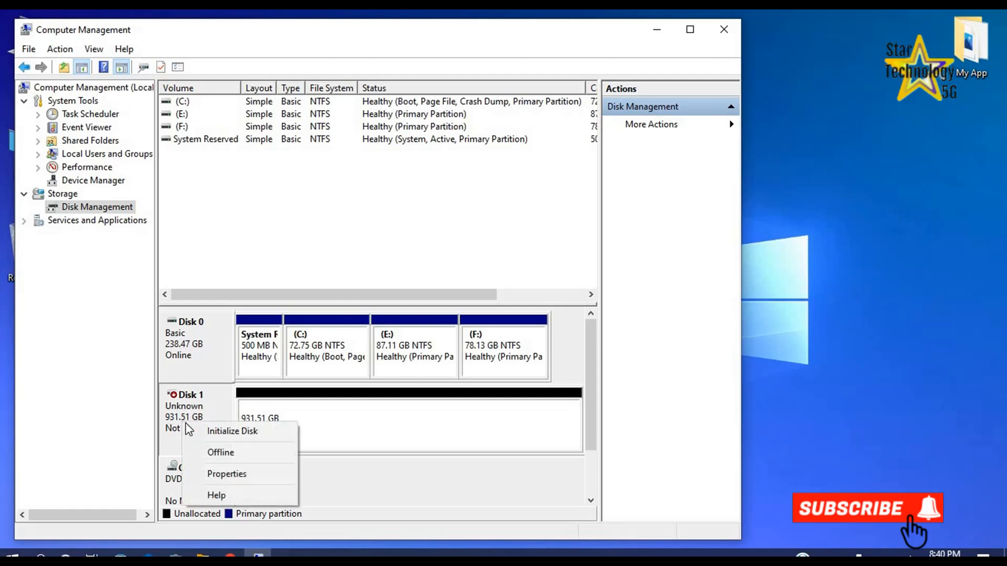
pyautogui.click(211, 431)
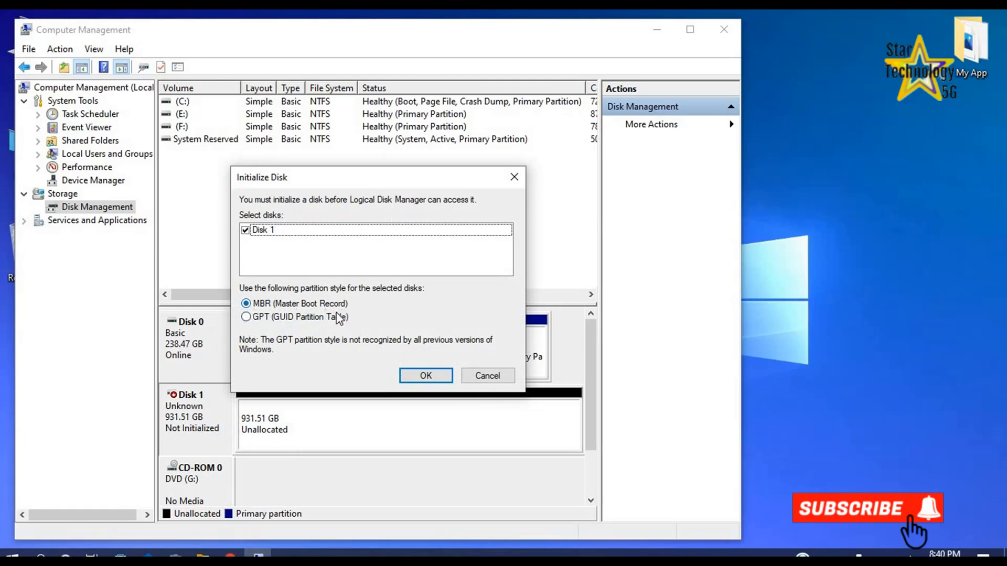
pyautogui.click(247, 318)
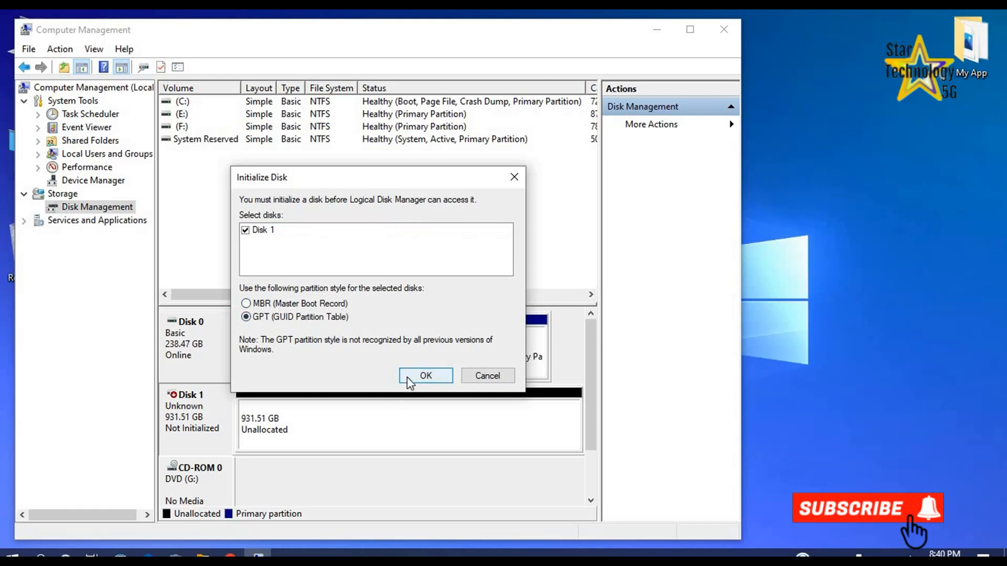
pyautogui.click(409, 379)
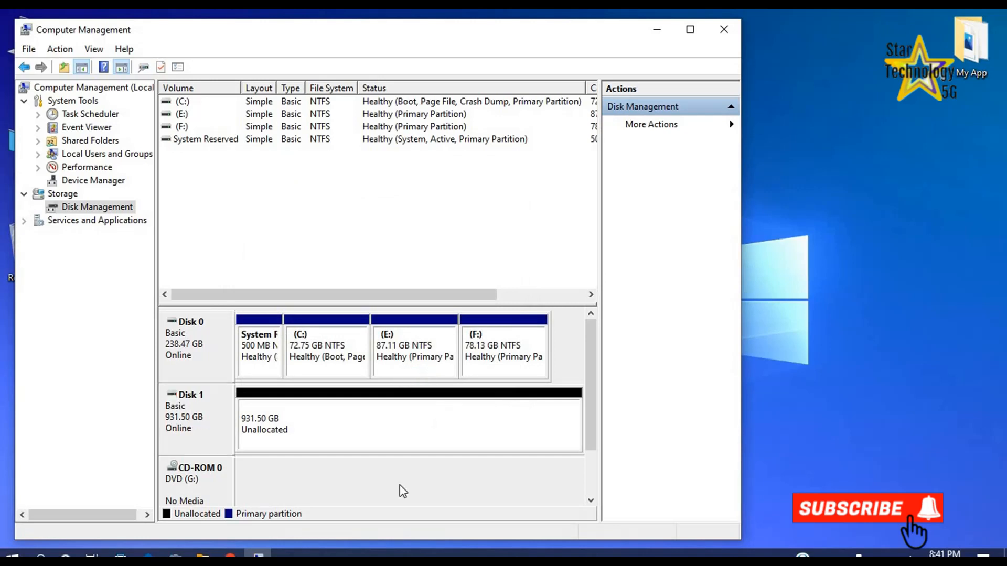
# Start a new simple volume in Disk 1's unallocated space and set its size to 253852 MB.
pyautogui.click(277, 436)
pyautogui.rightClick(286, 431)
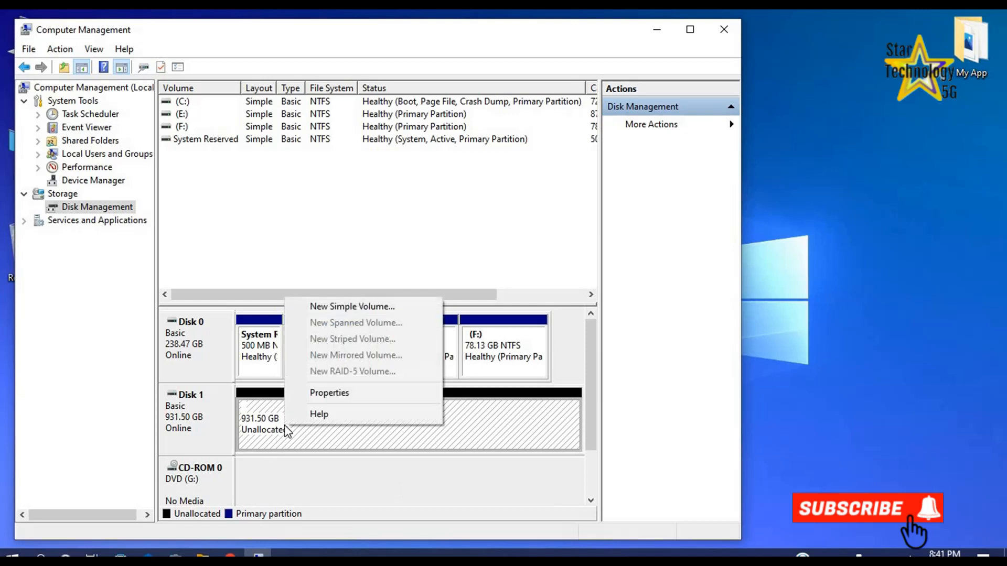
pyautogui.click(335, 308)
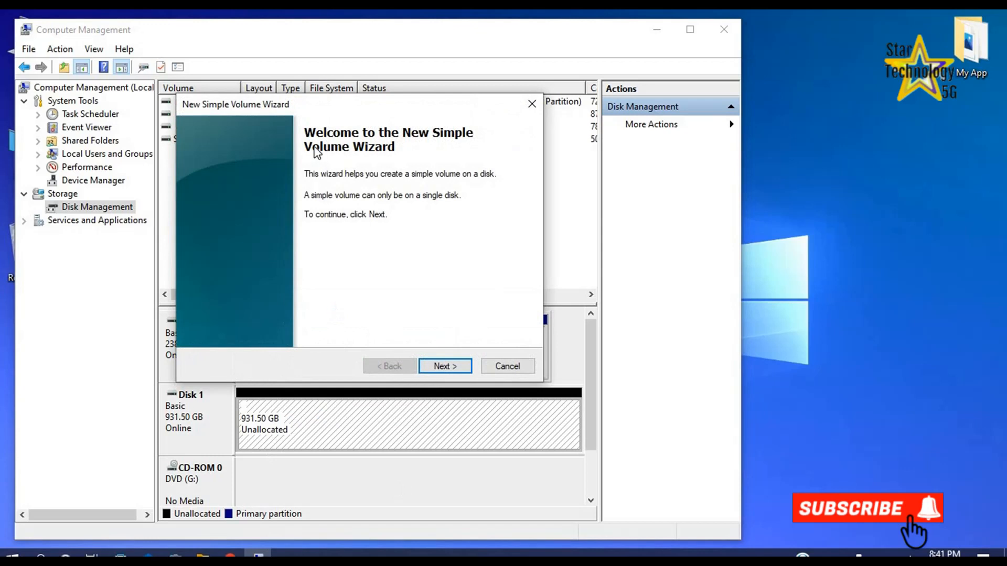
pyautogui.click(439, 366)
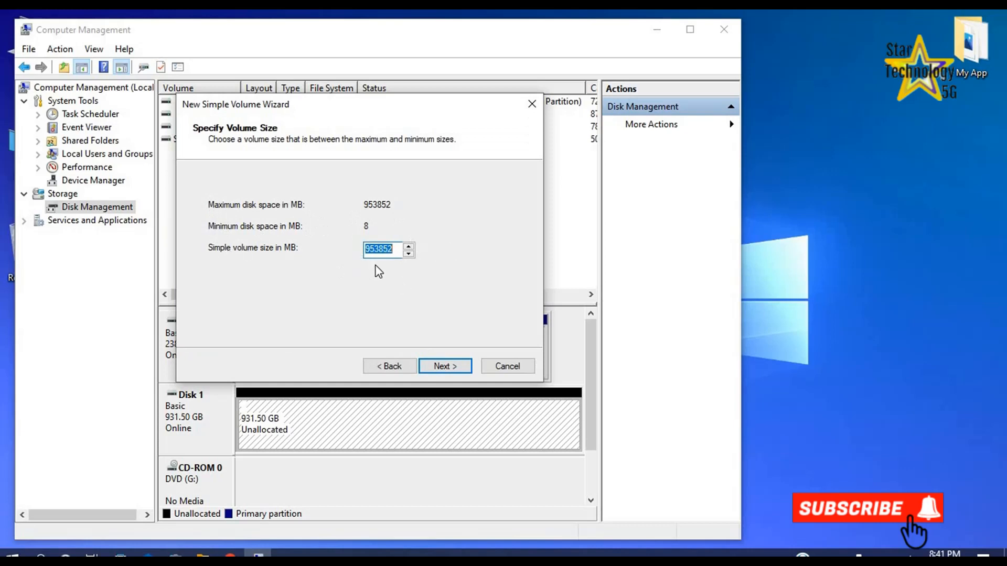
pyautogui.moveTo(369, 249); pyautogui.dragTo(345, 254)
pyautogui.write('2')
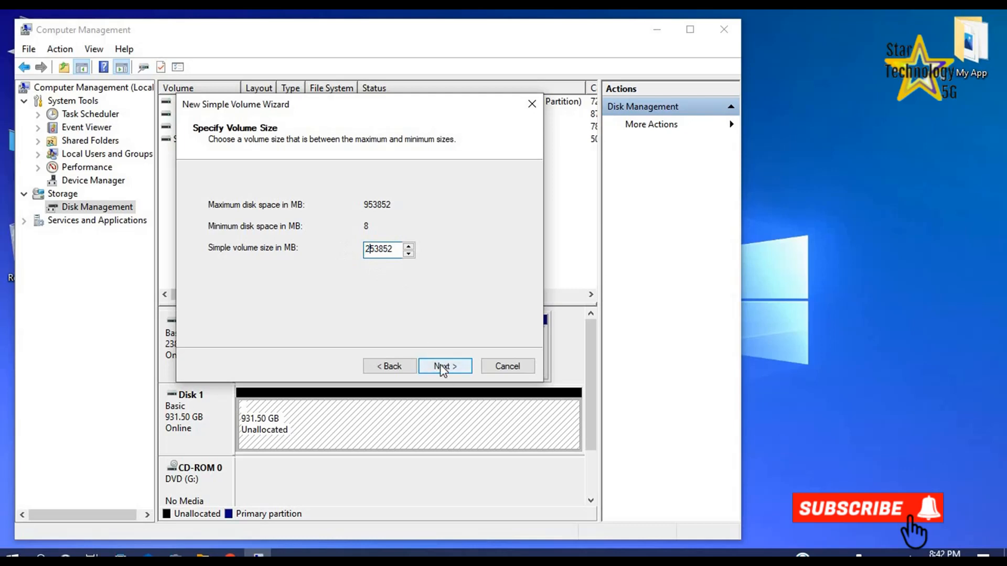
pyautogui.click(443, 367)
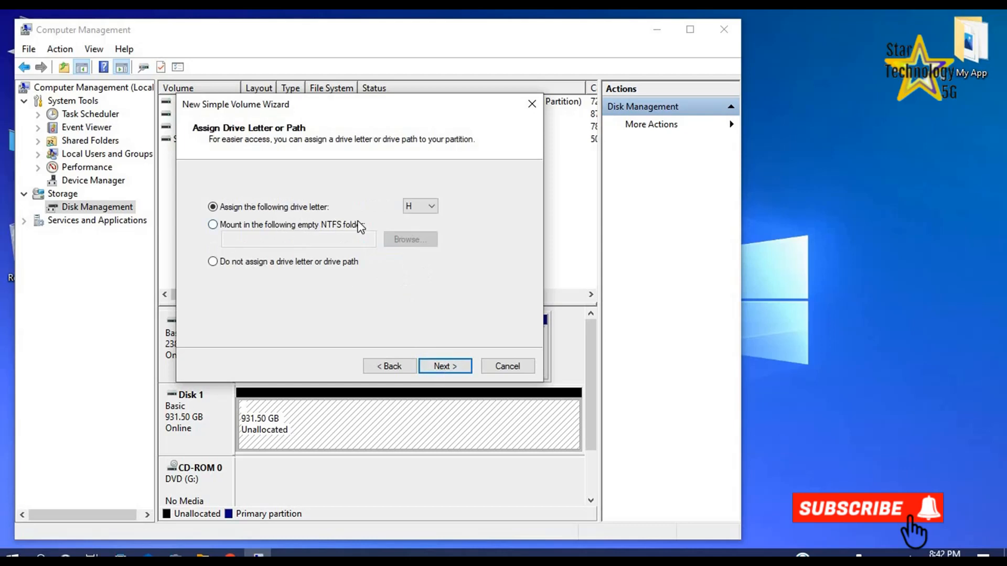
# Assign drive letter H and create the volume with an NTFS quick format, default allocation unit size and label New Volume.
pyautogui.click(435, 204)
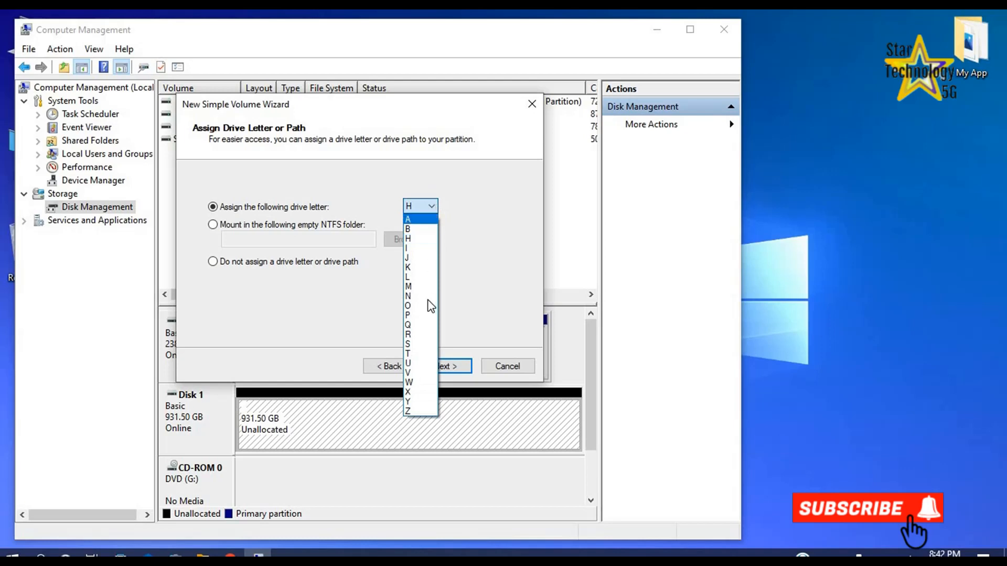
pyautogui.click(423, 239)
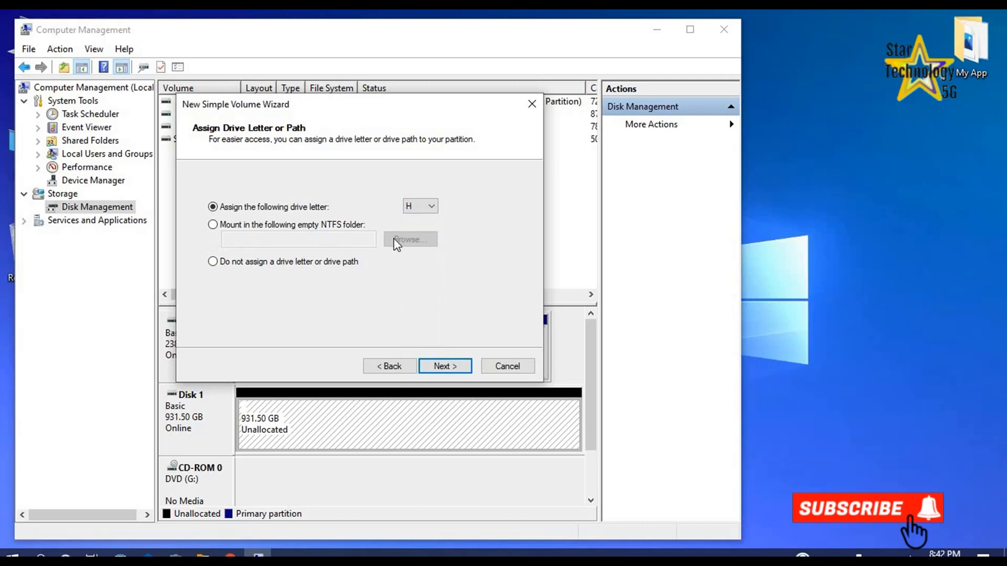
pyautogui.click(437, 367)
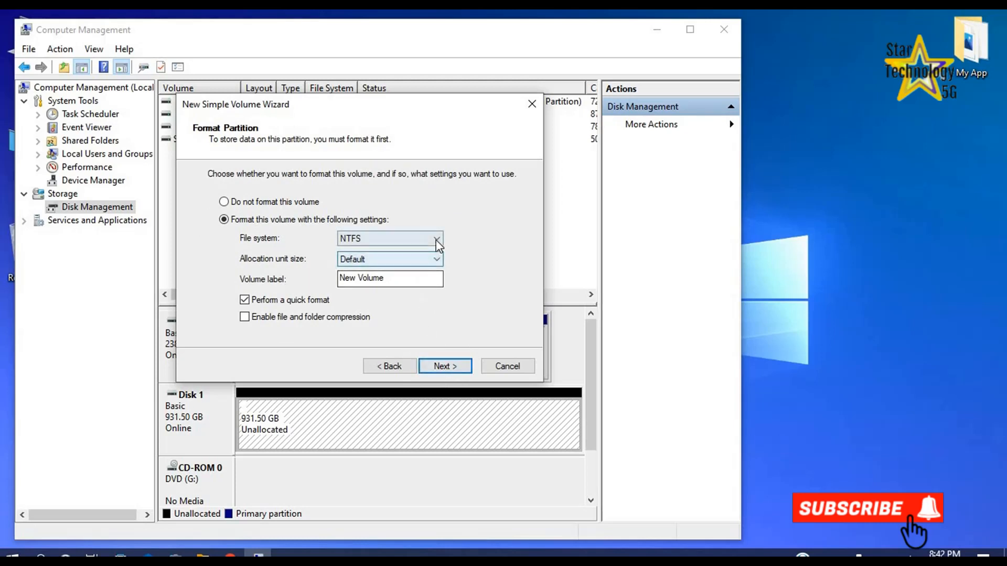
pyautogui.click(437, 260)
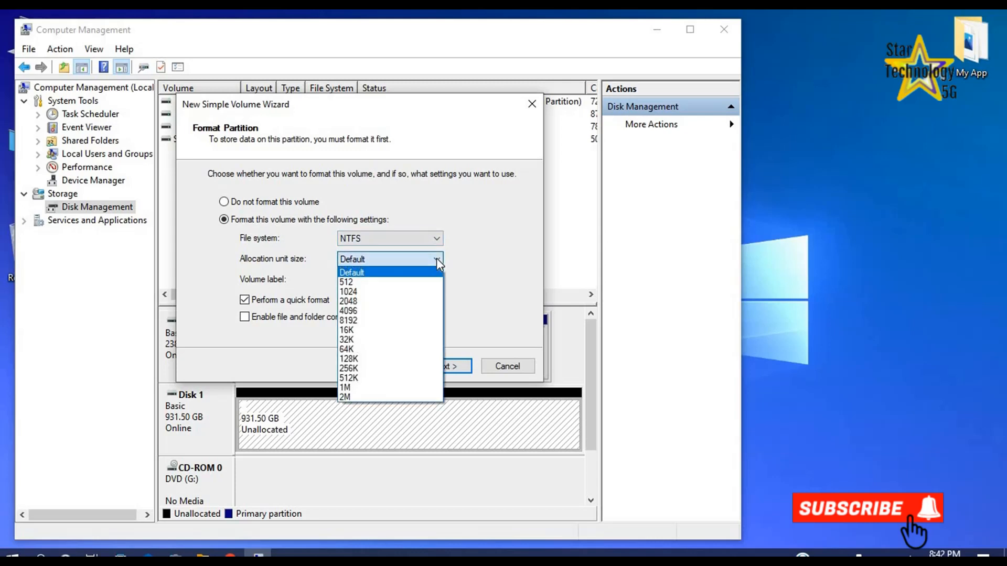
pyautogui.click(437, 260)
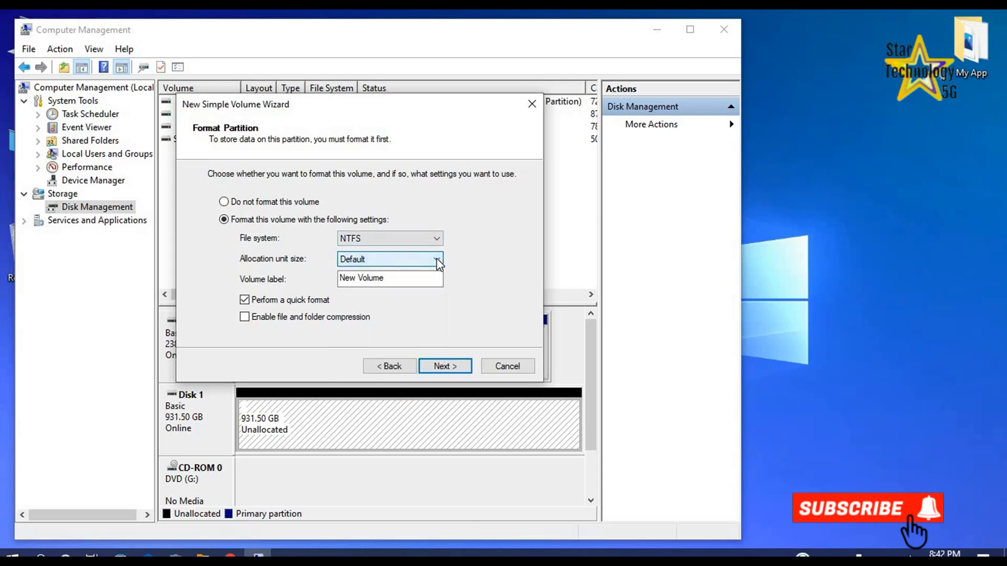
pyautogui.click(441, 368)
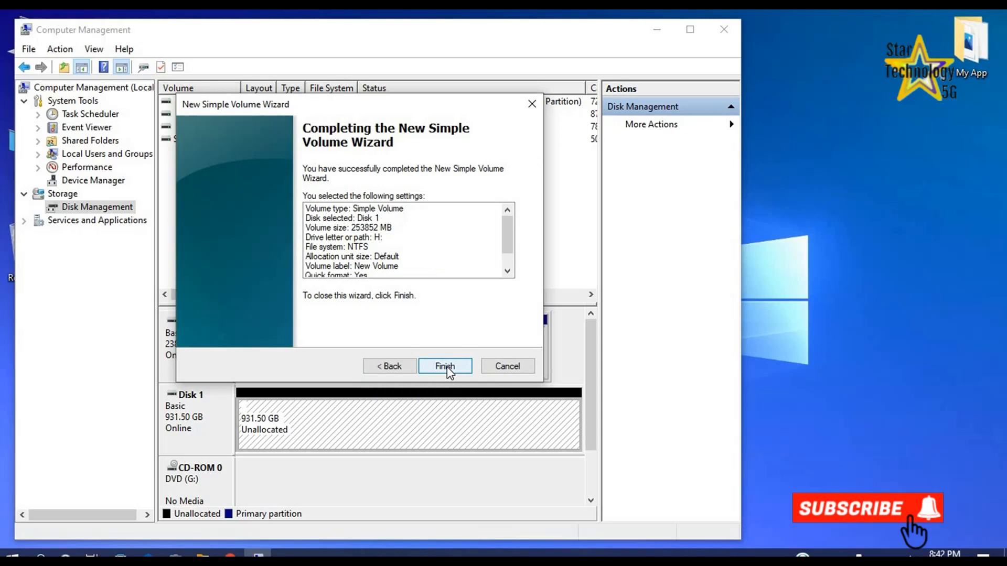
pyautogui.click(445, 366)
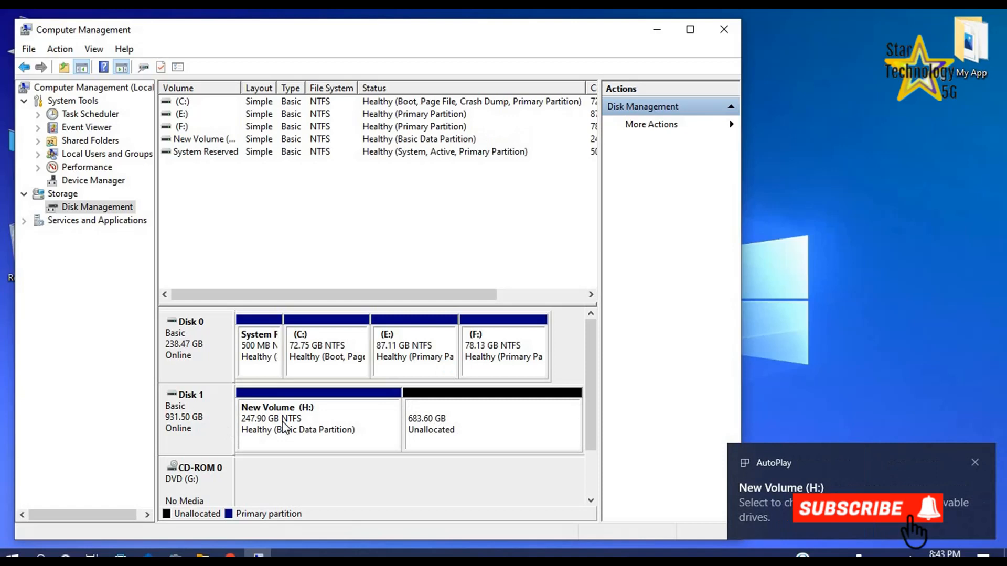
# Start a second simple volume in Disk 1's remaining unallocated space, using the full 700000 MB.
pyautogui.click(461, 424)
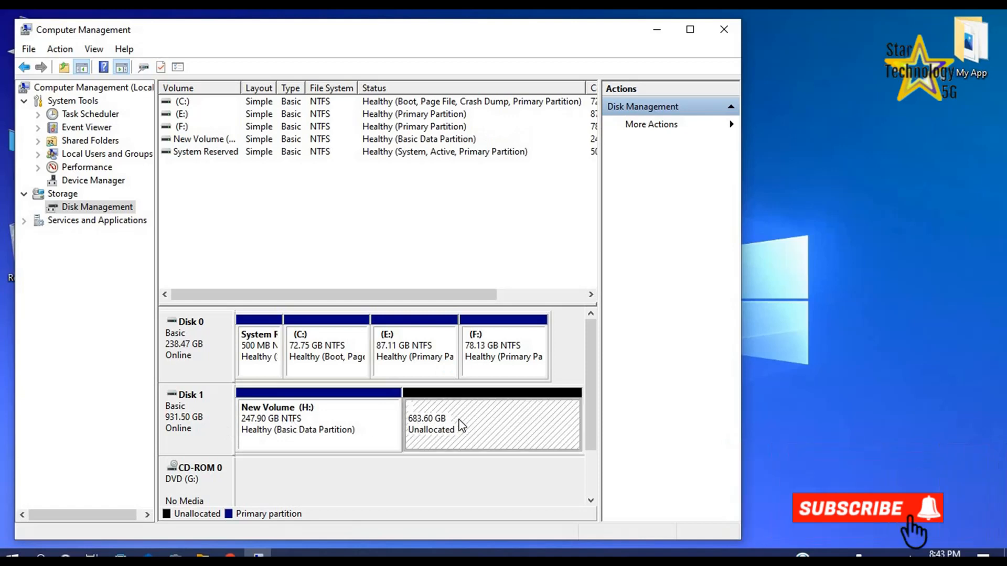
pyautogui.rightClick(449, 417)
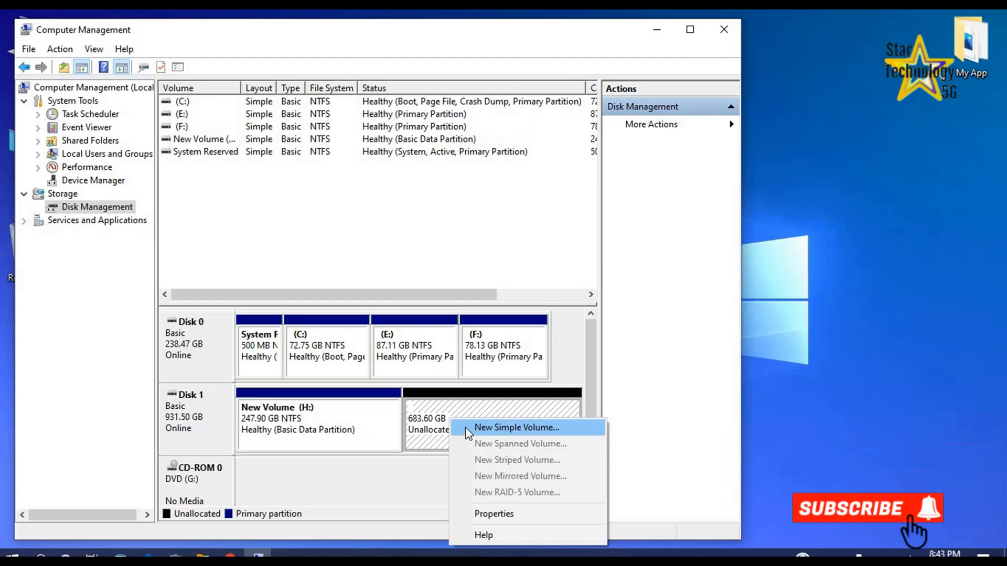
pyautogui.click(464, 427)
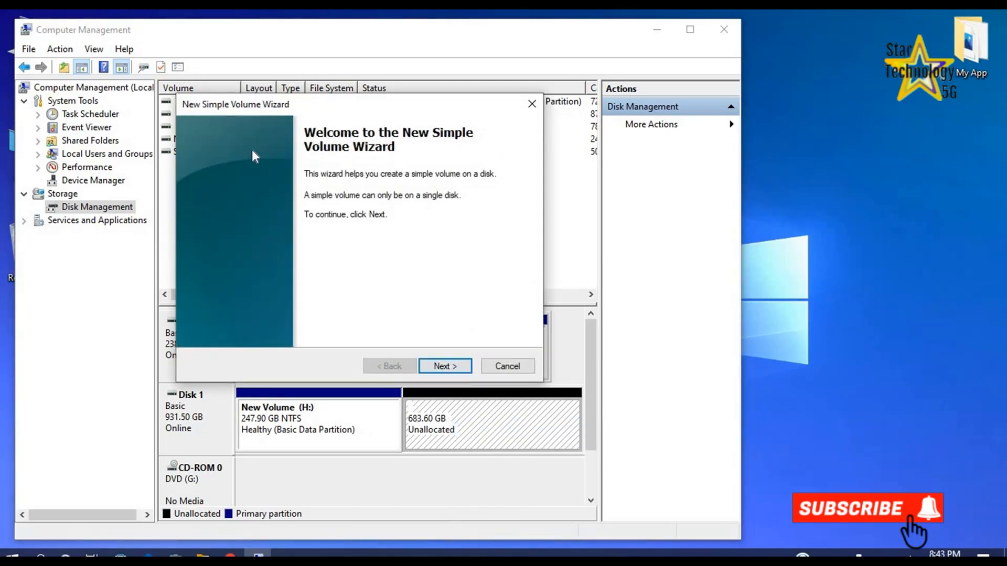
pyautogui.click(440, 366)
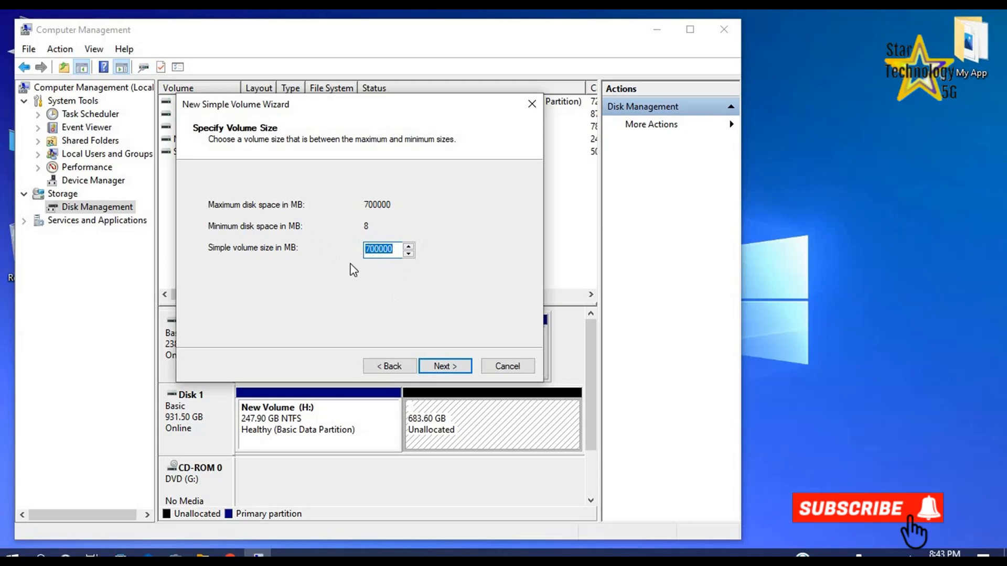
pyautogui.click(444, 367)
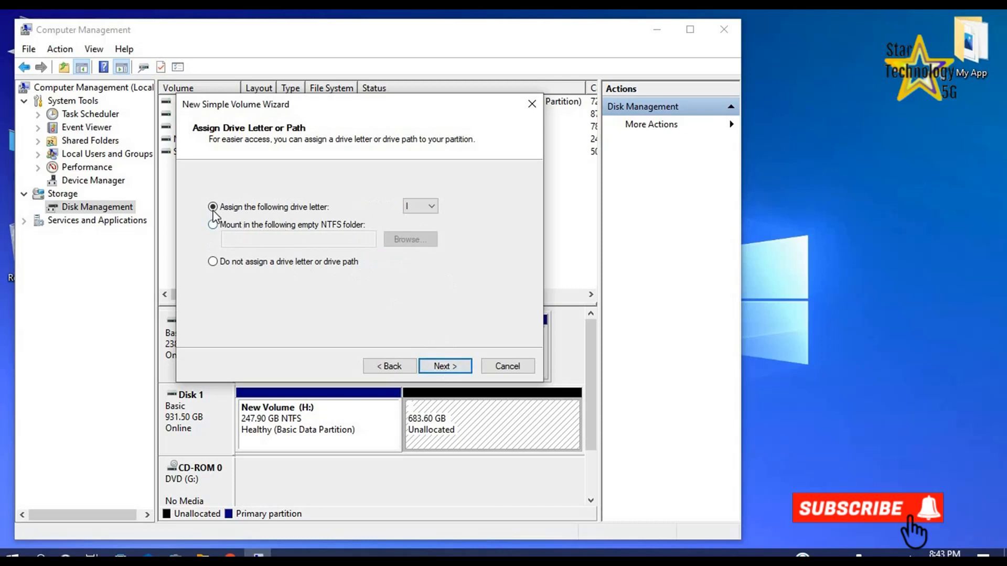
# Assign drive letter I and create the second volume with an NTFS quick format, default allocation unit size and label New Volume.
pyautogui.click(432, 208)
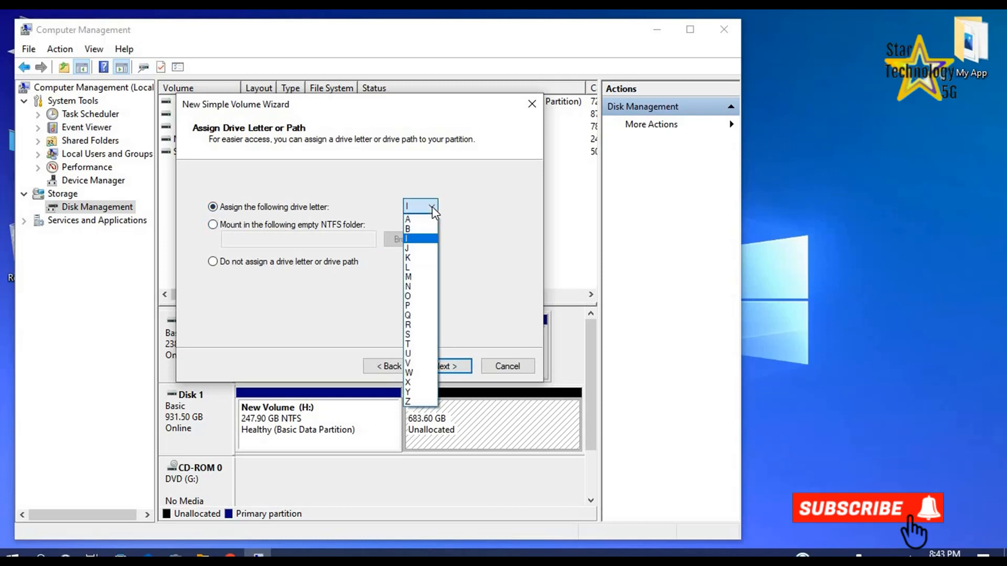
pyautogui.click(425, 240)
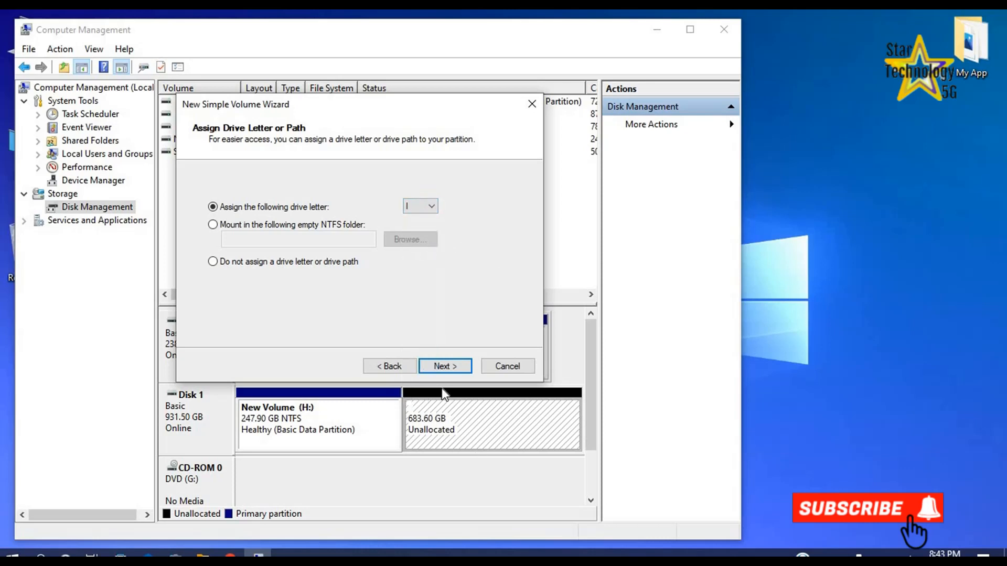
pyautogui.click(445, 367)
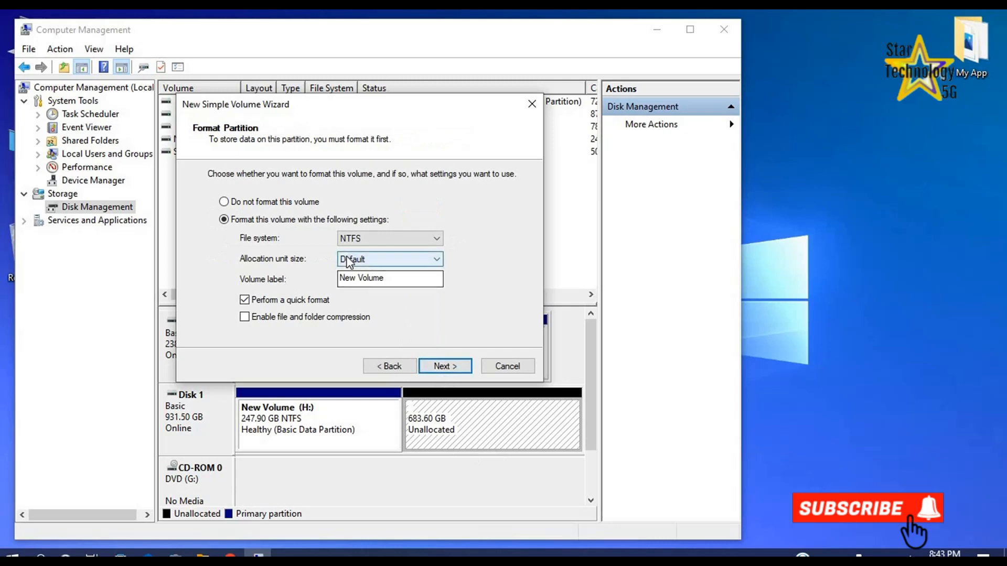
pyautogui.click(437, 369)
pyautogui.click(437, 367)
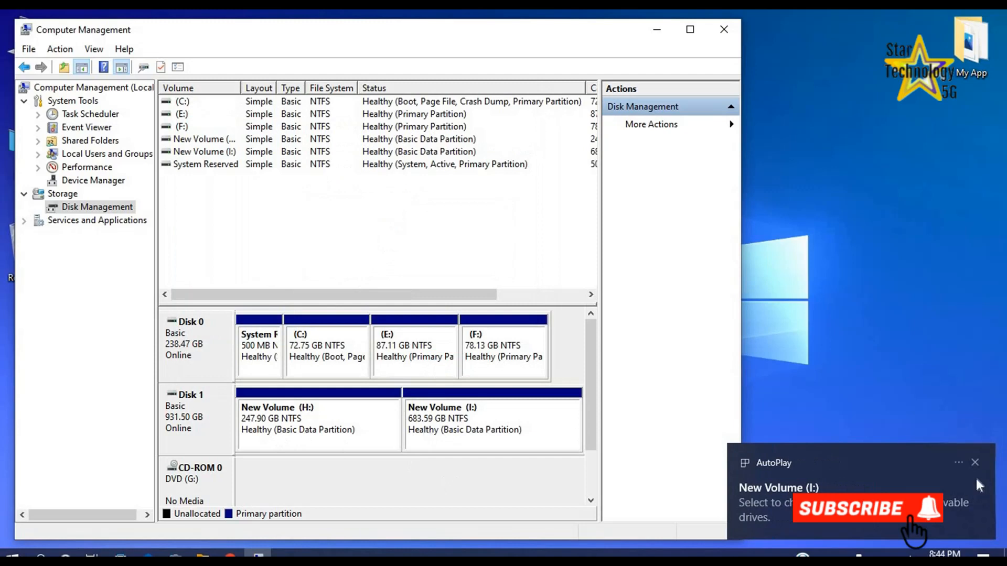
# Dismiss the AutoPlay notification, close Computer Management, and examine the drives in a maximized This PC window.
pyautogui.click(975, 462)
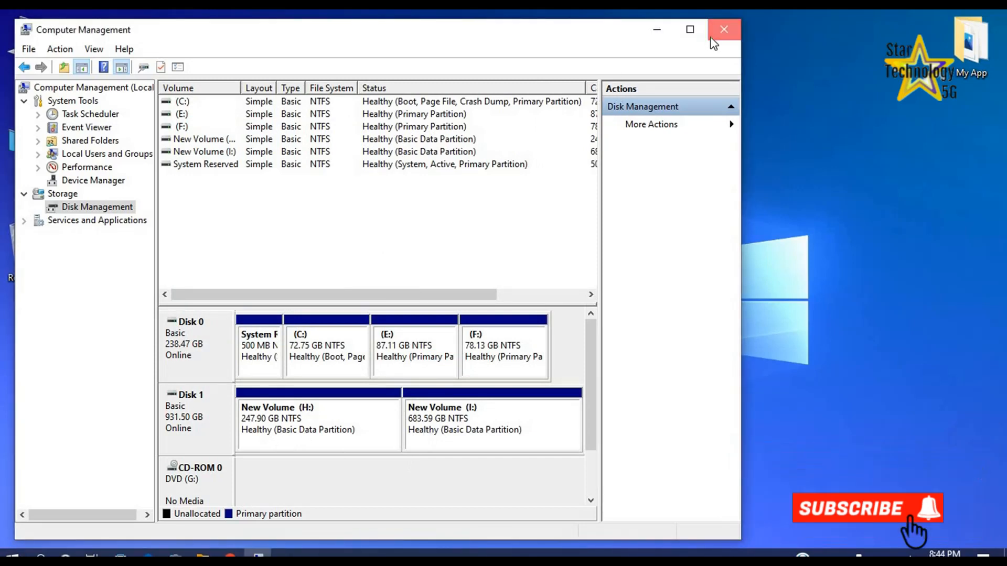
pyautogui.click(722, 30)
pyautogui.doubleClick(39, 51)
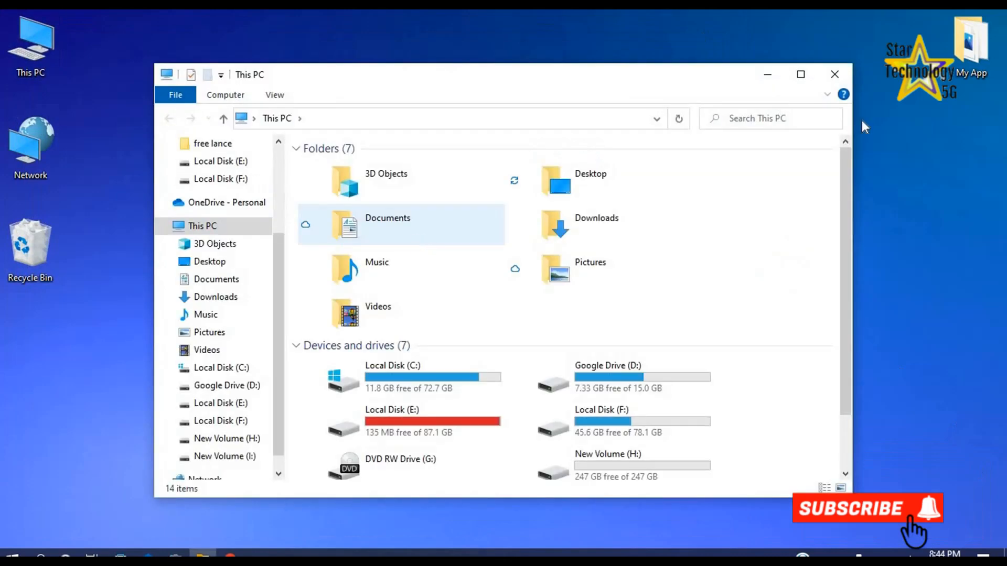
pyautogui.click(800, 74)
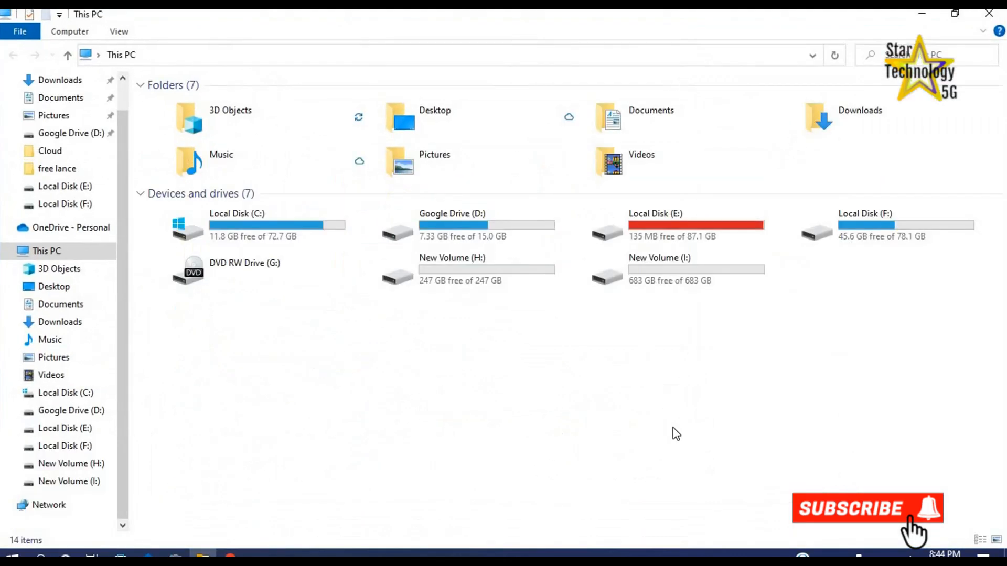
pyautogui.click(250, 231)
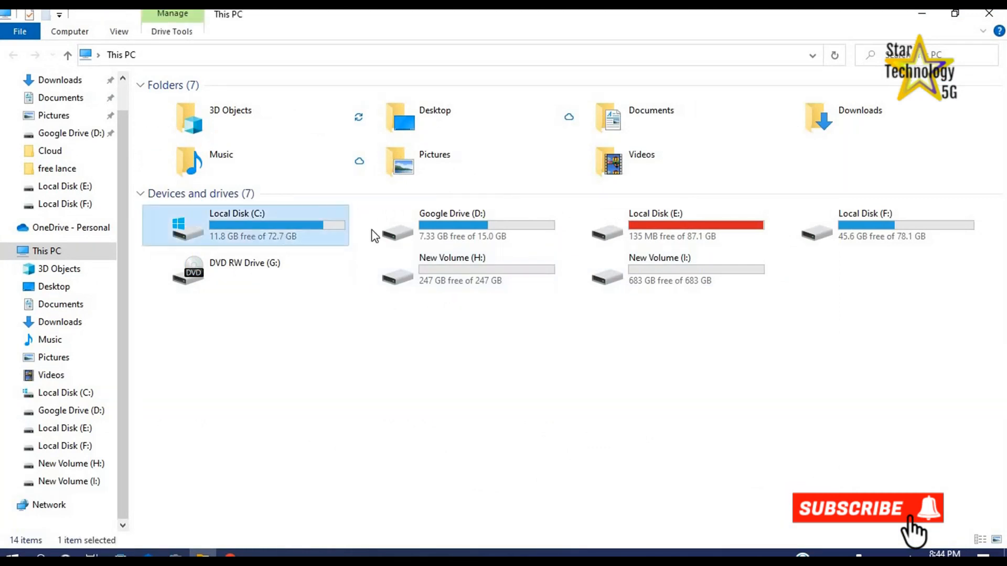